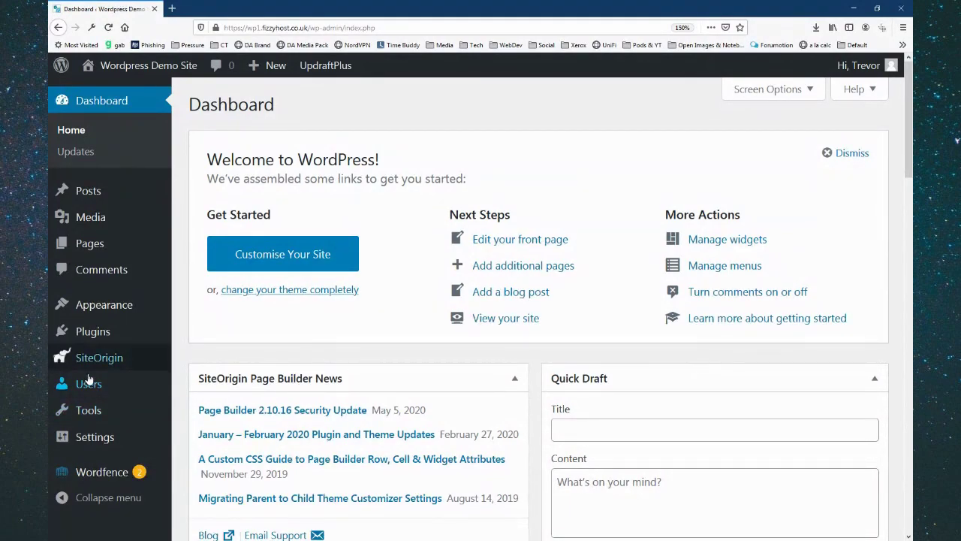
Open the UpdraftPlus plugin's backup settings from the list of installed plugins.
{"action": "mouse_move", "coordinate": [103, 439]}
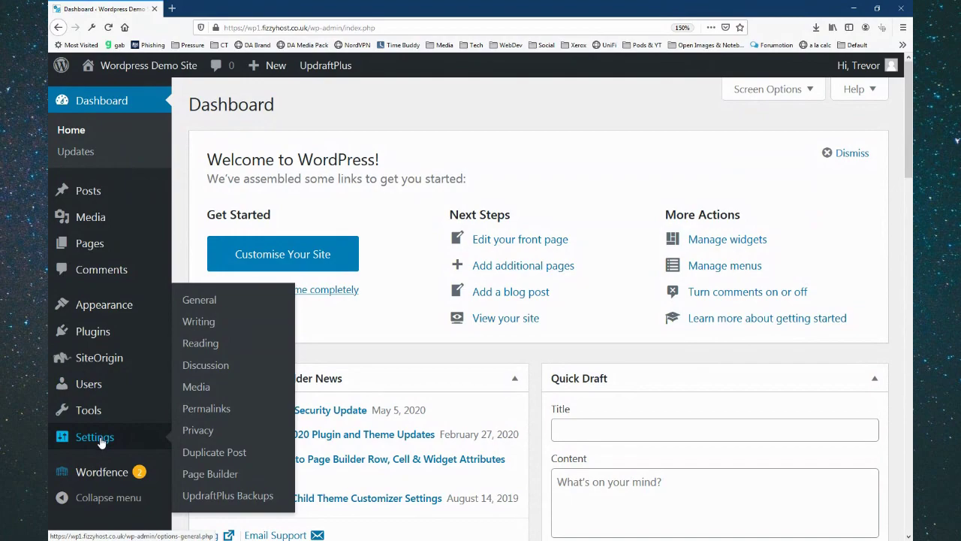
{"action": "mouse_move", "coordinate": [94, 332]}
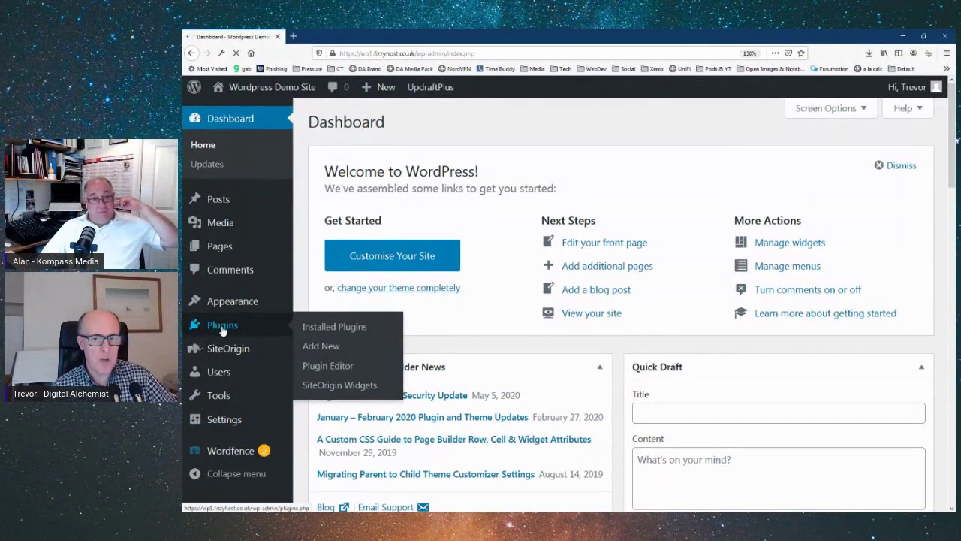
{"action": "left_click", "coordinate": [221, 325]}
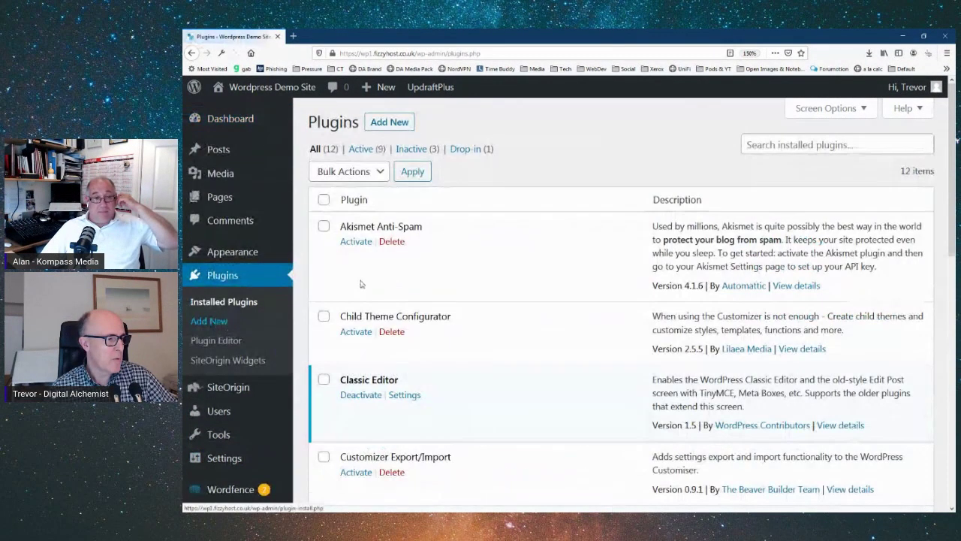
{"action": "scroll", "coordinate": [584, 259], "scroll_direction": "down", "scroll_amount": 6}
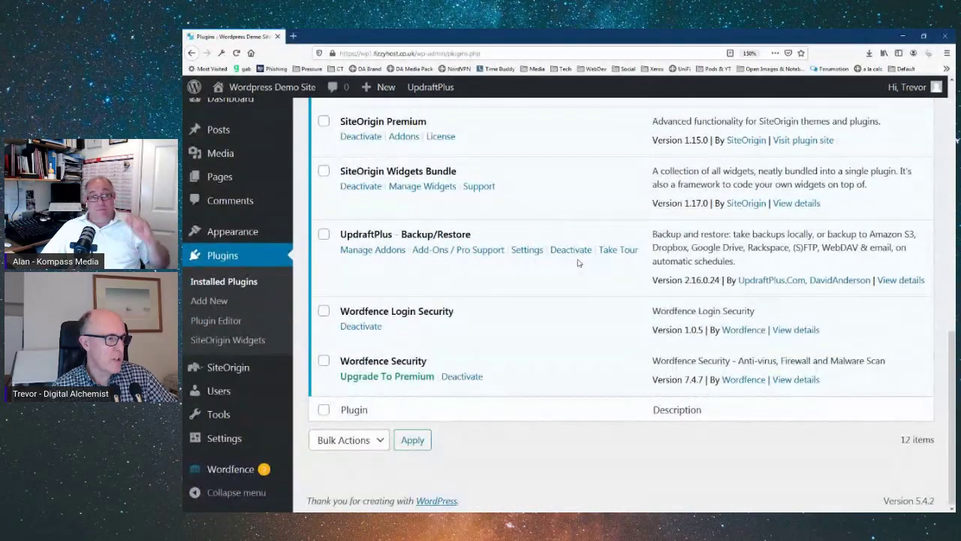
{"action": "scroll", "coordinate": [575, 268], "scroll_direction": "up", "scroll_amount": 2}
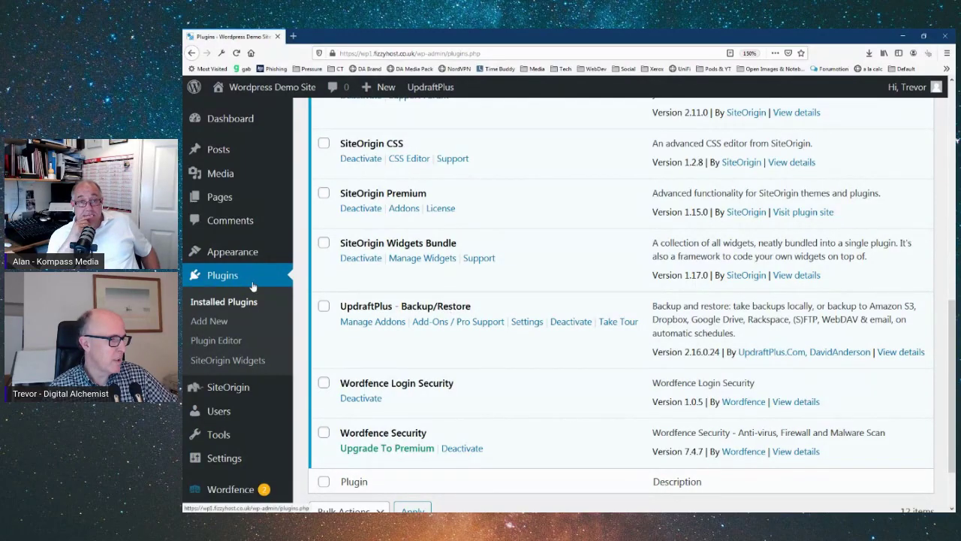
{"action": "left_click", "coordinate": [527, 321]}
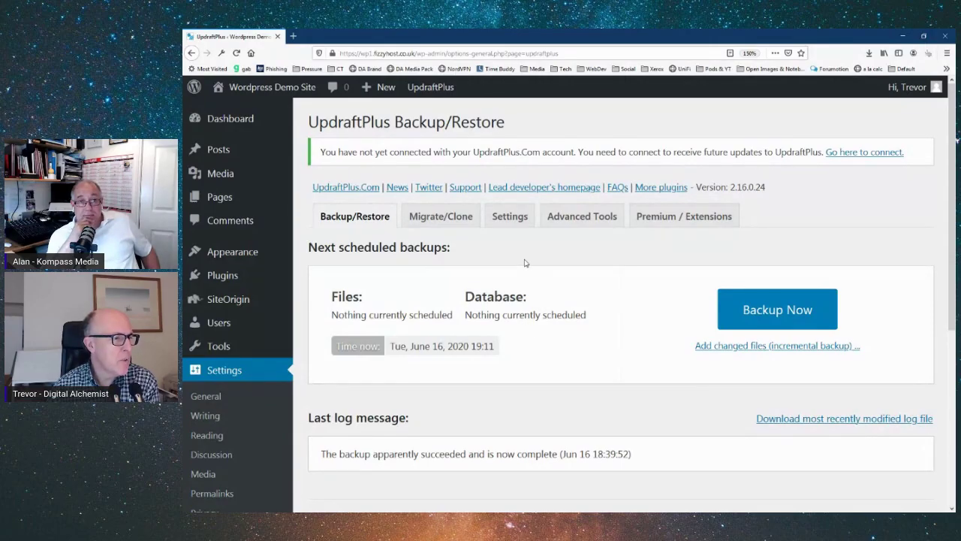
{"action": "left_click", "coordinate": [515, 217]}
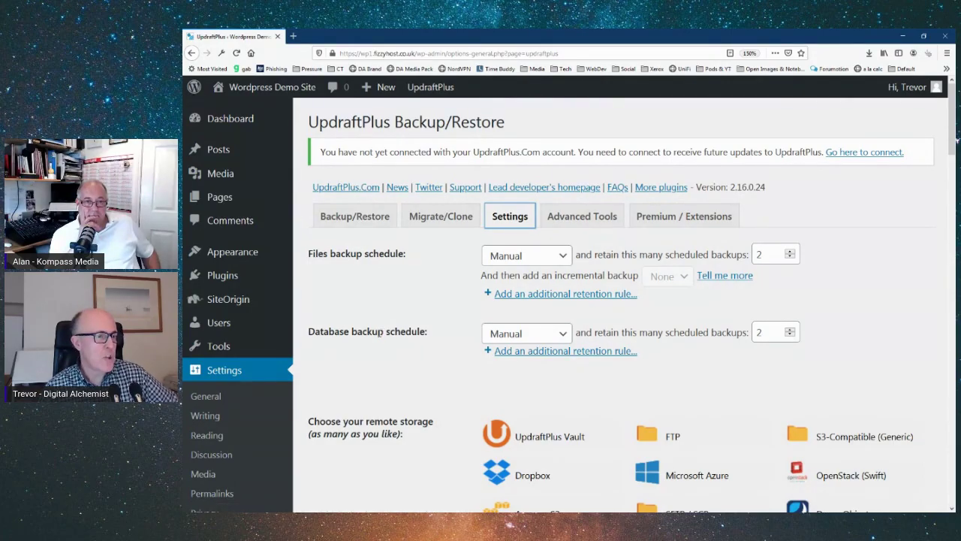
Set both the files and the database backup schedules to Weekly, keeping Sunday as the files backup's start day.
{"action": "left_click", "coordinate": [564, 257]}
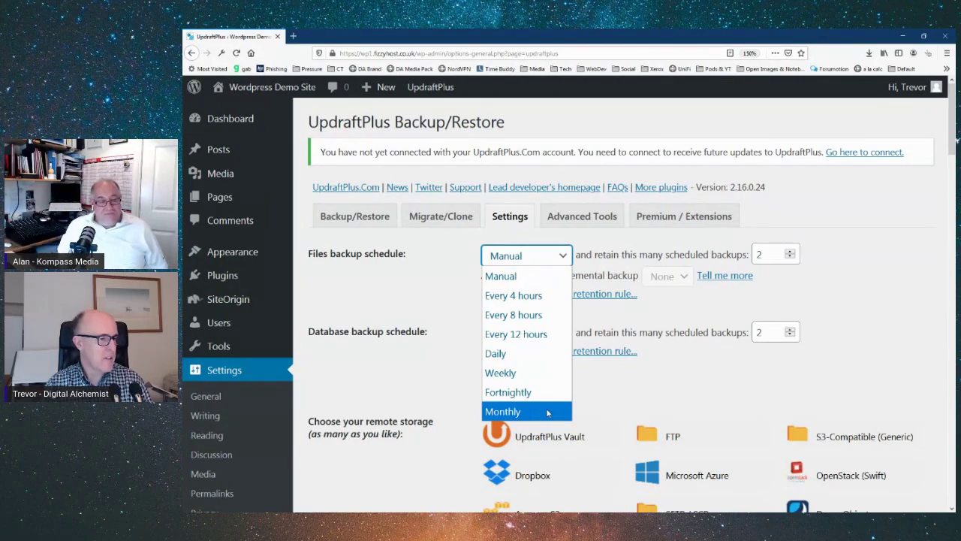
{"action": "left_click", "coordinate": [510, 373]}
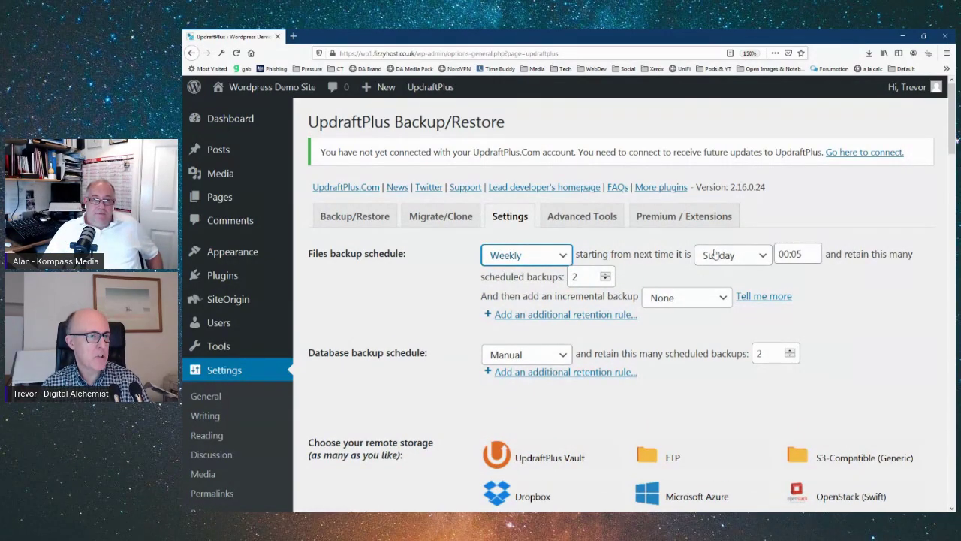
{"action": "mouse_move", "coordinate": [786, 261]}
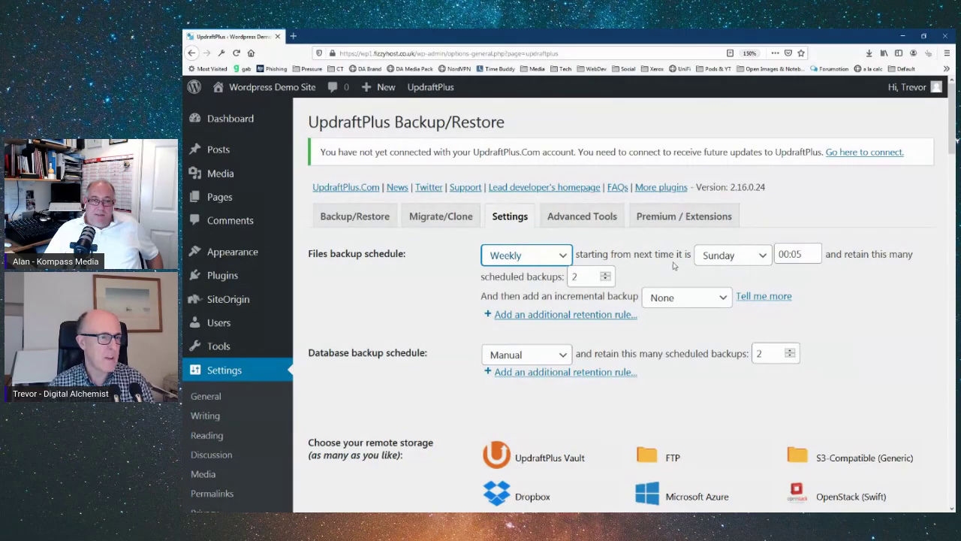
{"action": "left_click", "coordinate": [731, 258]}
{"action": "left_click", "coordinate": [731, 257]}
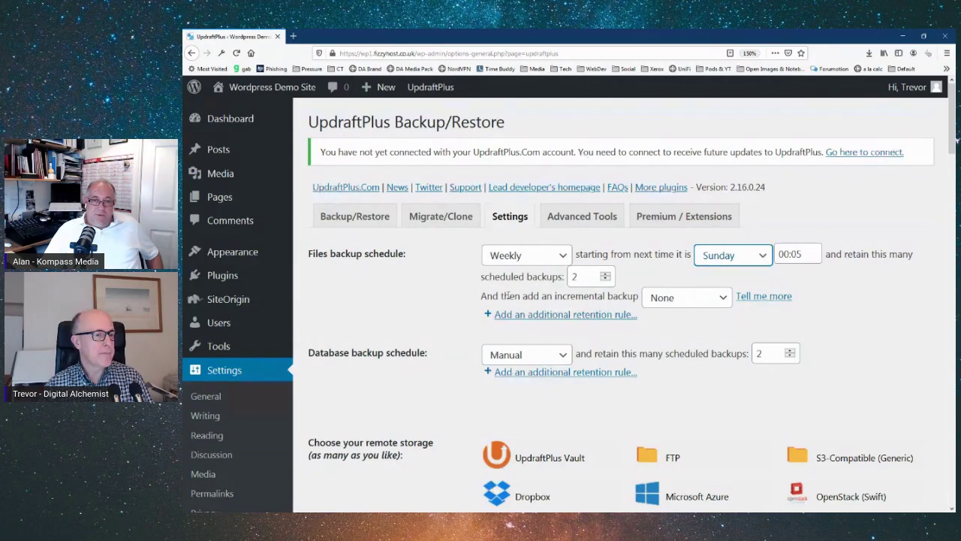
{"action": "left_click", "coordinate": [518, 354]}
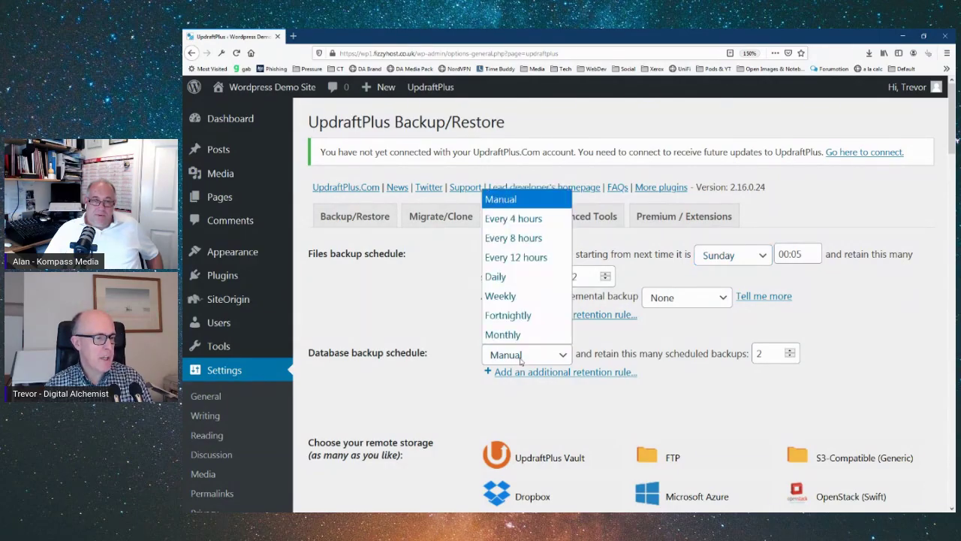
{"action": "left_click", "coordinate": [505, 301]}
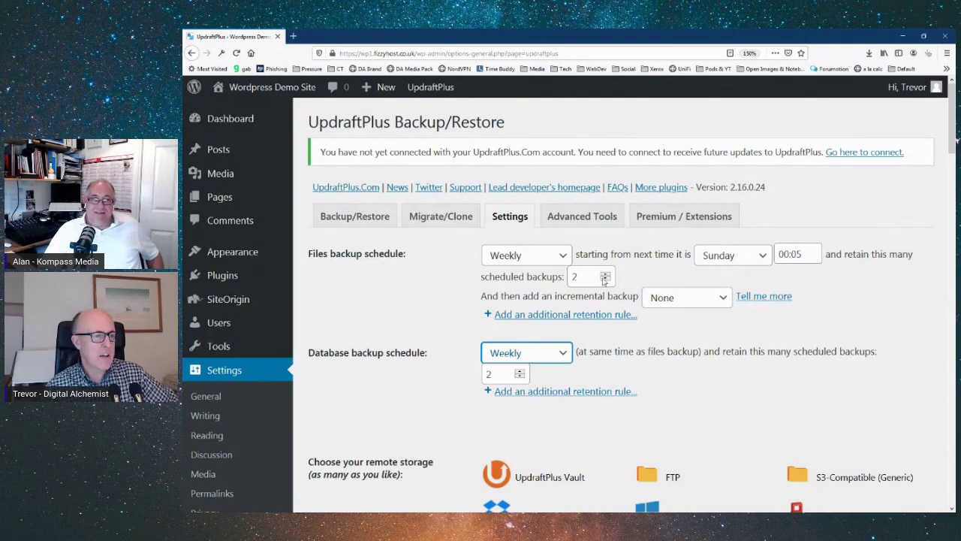
Set the number of retained scheduled backups to 4 for both files and database.
{"action": "left_click", "coordinate": [605, 274]}
{"action": "left_click", "coordinate": [519, 372]}
{"action": "left_click", "coordinate": [519, 372]}
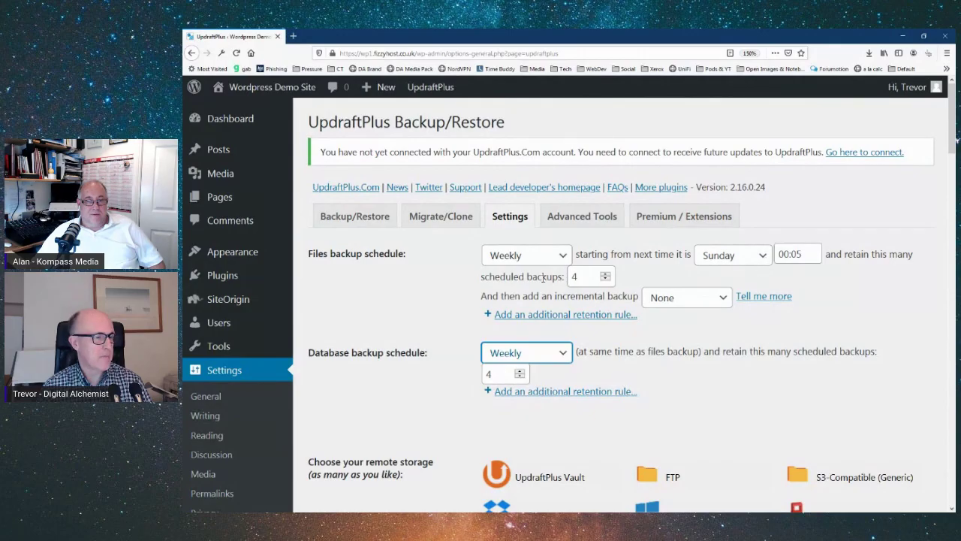
Examine the remote storage choices and the Microsoft OneDrive folder, account type and authentication settings.
{"action": "scroll", "coordinate": [571, 279], "scroll_direction": "down", "scroll_amount": 3}
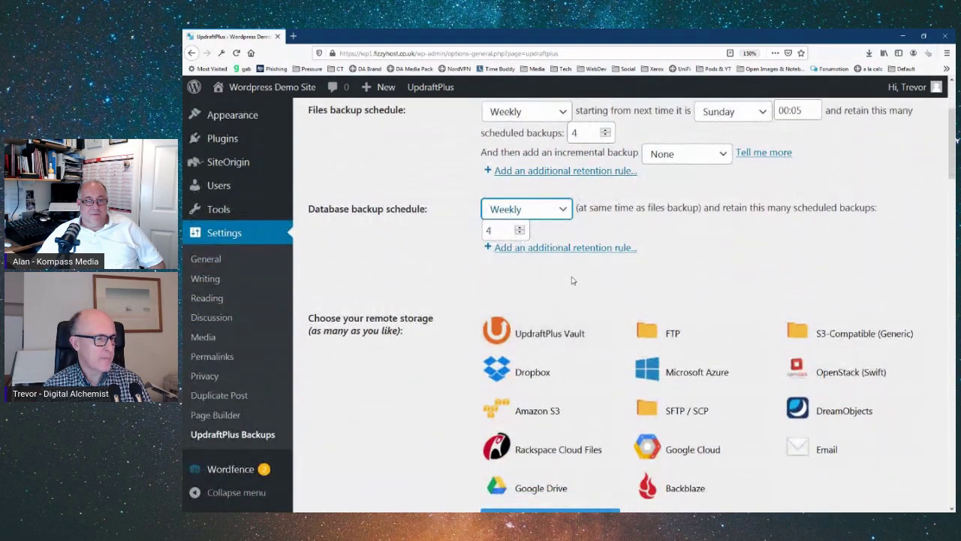
{"action": "scroll", "coordinate": [570, 281], "scroll_direction": "down", "scroll_amount": 3}
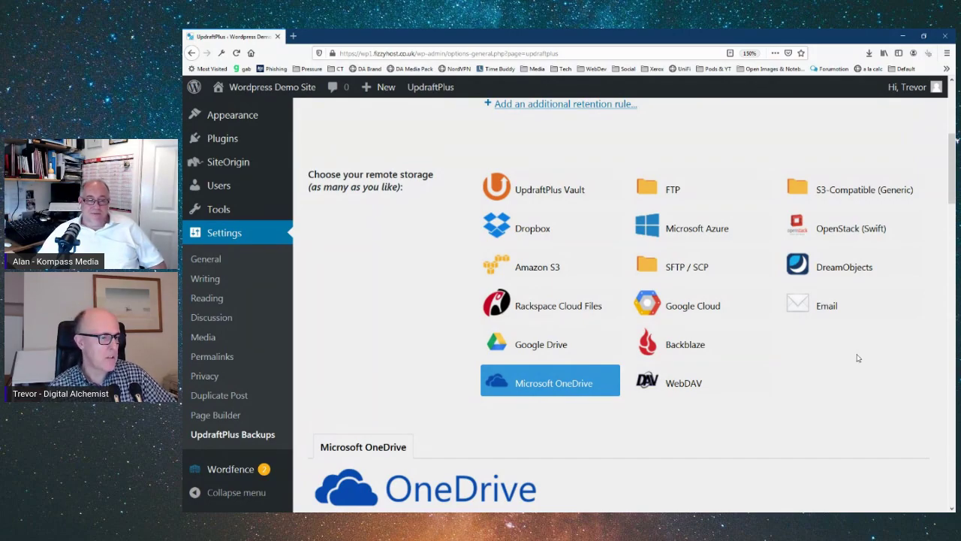
{"action": "scroll", "coordinate": [860, 357], "scroll_direction": "down", "scroll_amount": 2}
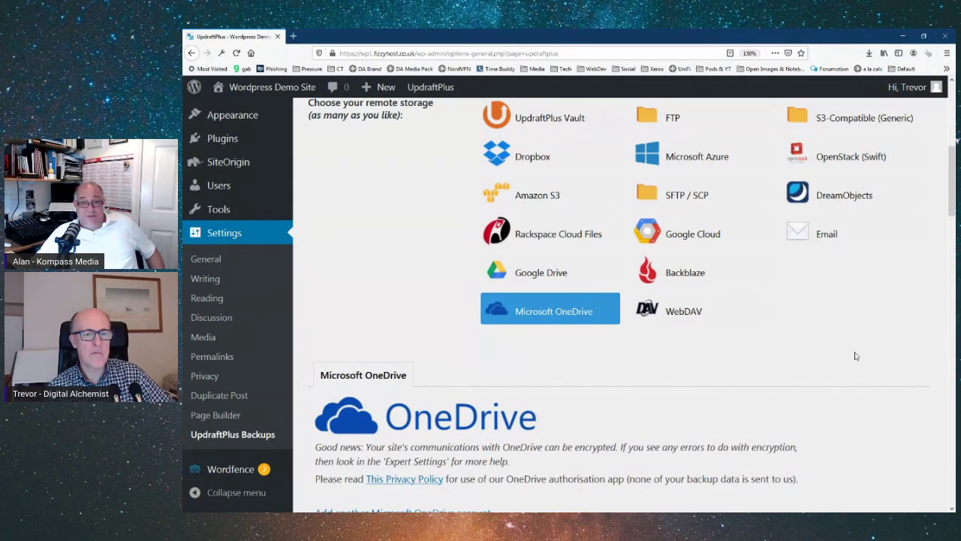
{"action": "scroll", "coordinate": [855, 356], "scroll_direction": "up", "scroll_amount": 1}
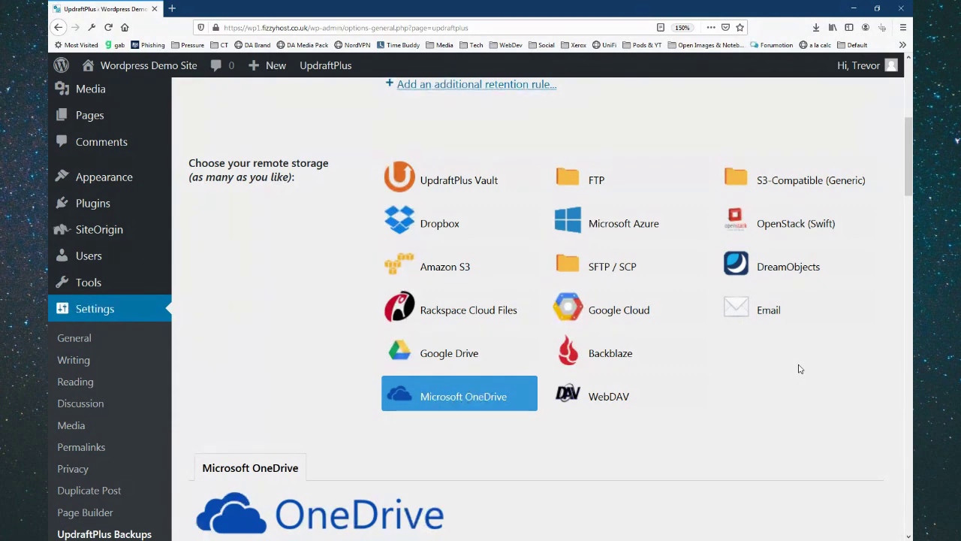
{"action": "scroll", "coordinate": [747, 378], "scroll_direction": "down", "scroll_amount": 1}
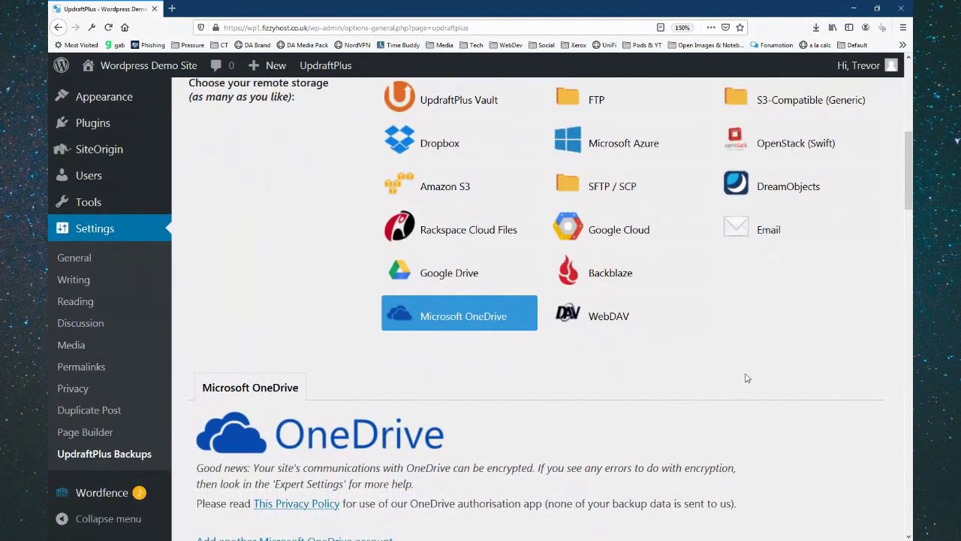
{"action": "scroll", "coordinate": [747, 378], "scroll_direction": "down", "scroll_amount": 2}
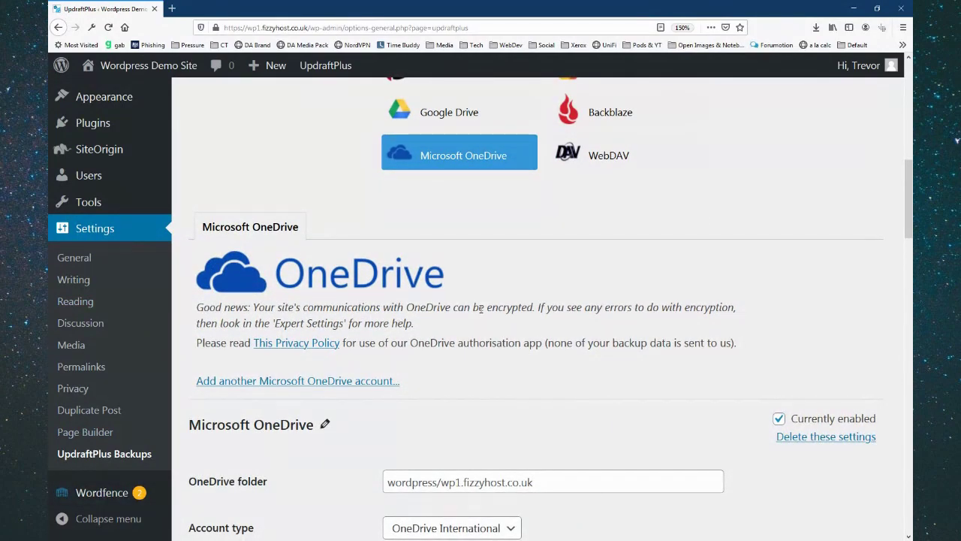
{"action": "scroll", "coordinate": [479, 308], "scroll_direction": "down", "scroll_amount": 4}
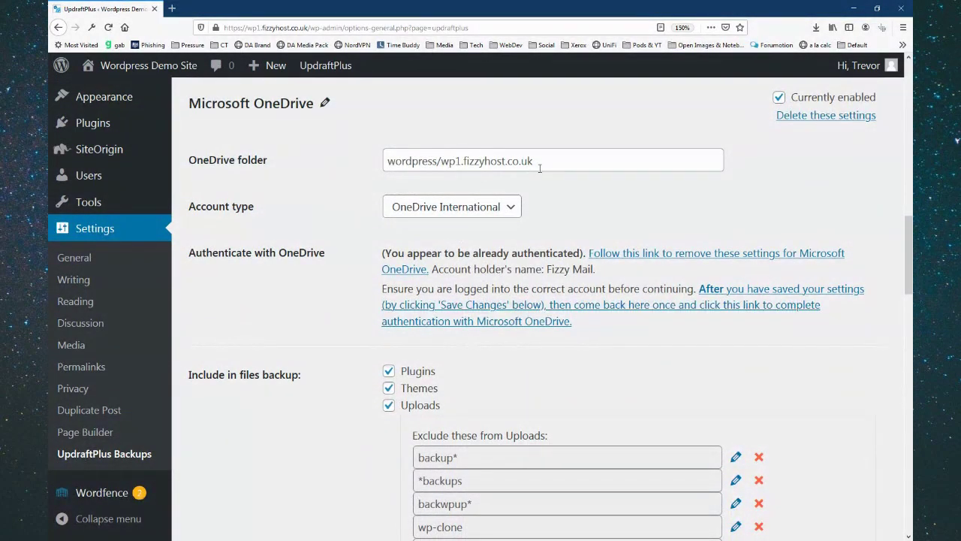
{"action": "mouse_move", "coordinate": [539, 168]}
Review which files and directories the backup includes or excludes, plus the database encryption and additional database options.
{"action": "scroll", "coordinate": [492, 247], "scroll_direction": "down", "scroll_amount": 3}
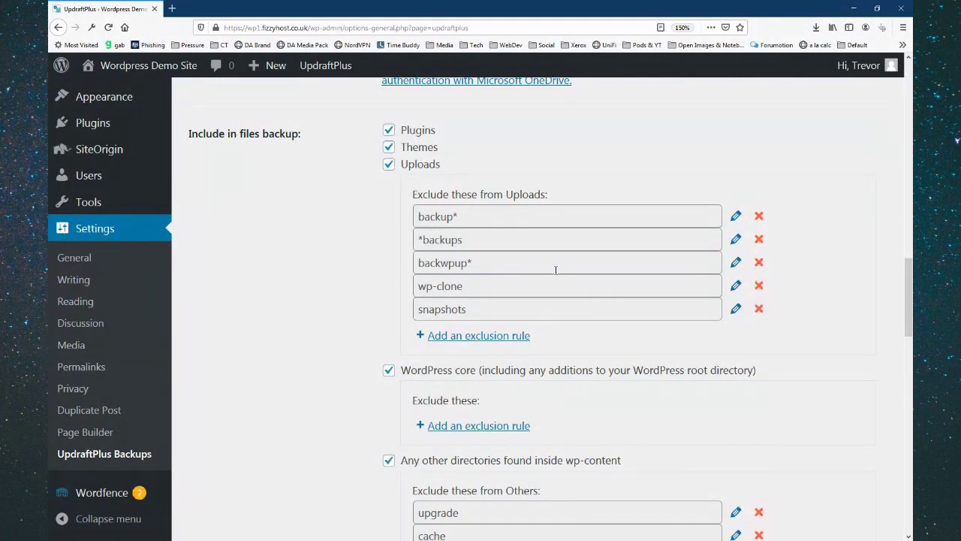
{"action": "scroll", "coordinate": [556, 270], "scroll_direction": "down", "scroll_amount": 2}
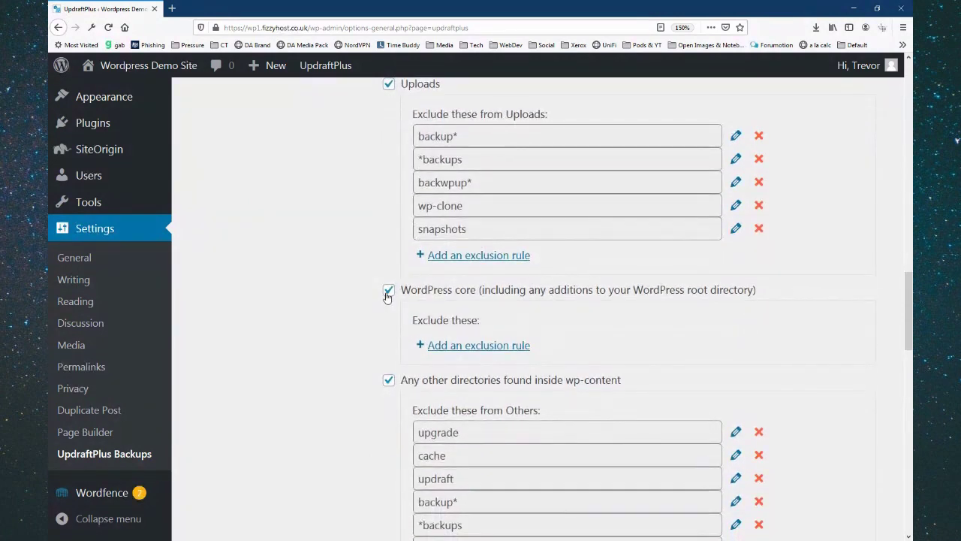
{"action": "mouse_move", "coordinate": [435, 294]}
{"action": "scroll", "coordinate": [375, 327], "scroll_direction": "down", "scroll_amount": 3}
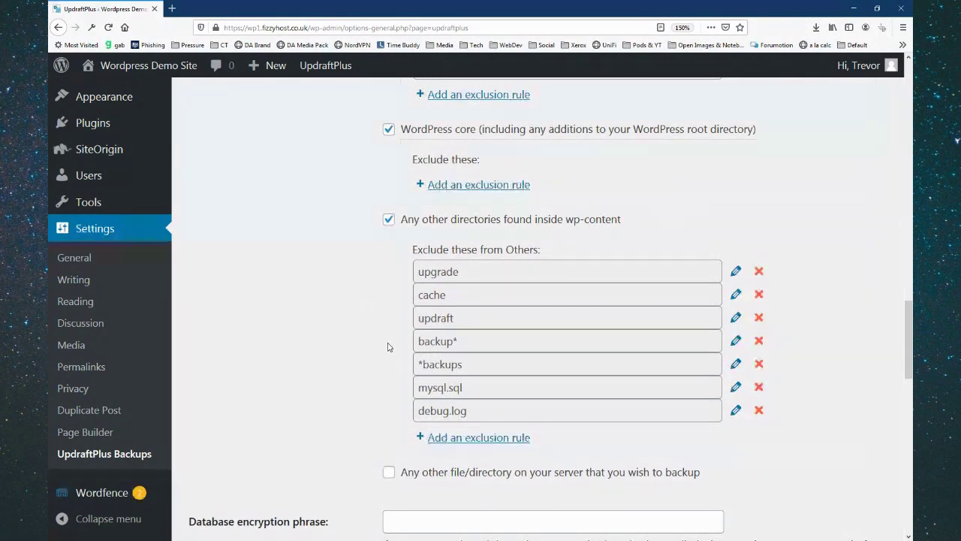
{"action": "scroll", "coordinate": [388, 347], "scroll_direction": "down", "scroll_amount": 4}
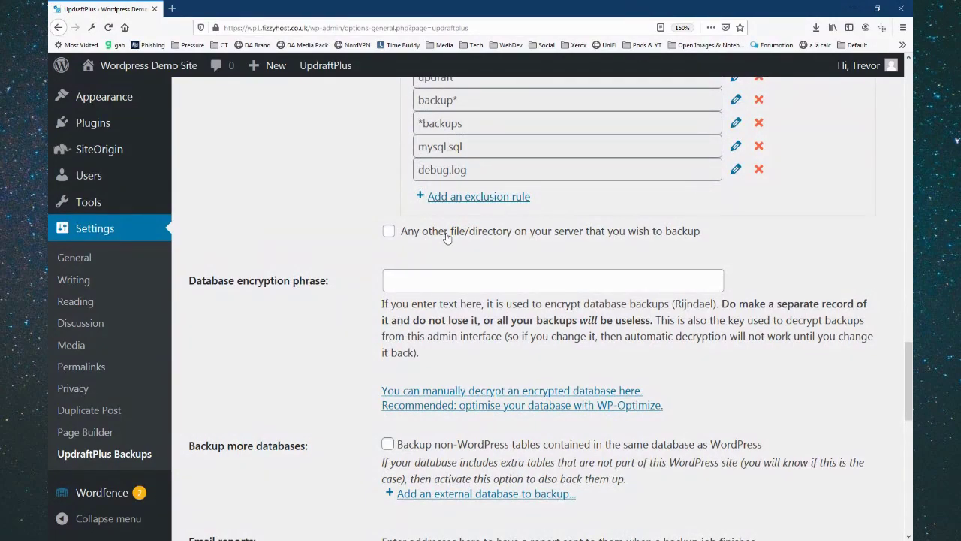
{"action": "scroll", "coordinate": [446, 236], "scroll_direction": "down", "scroll_amount": 2}
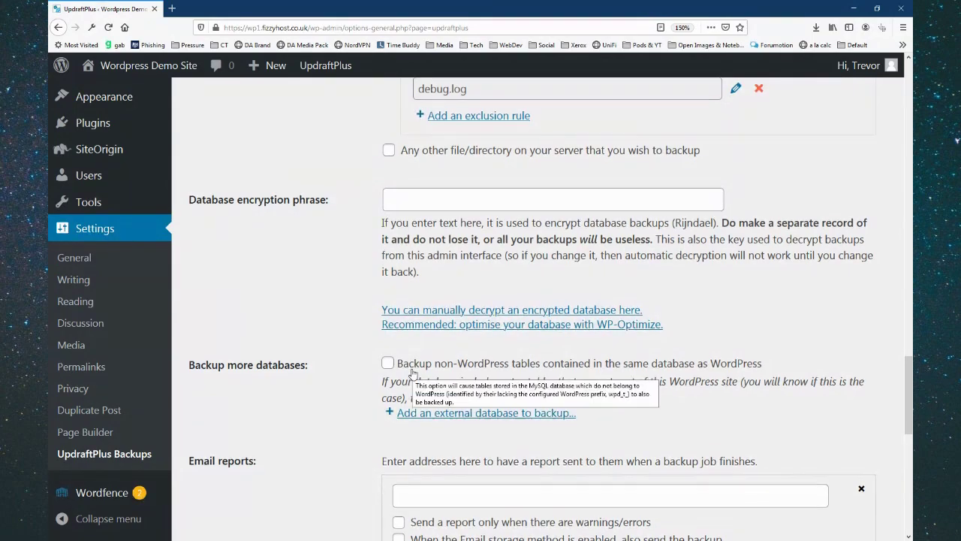
Leave the email report options unchanged and save the UpdraftPlus settings.
{"action": "scroll", "coordinate": [411, 373], "scroll_direction": "down", "scroll_amount": 4}
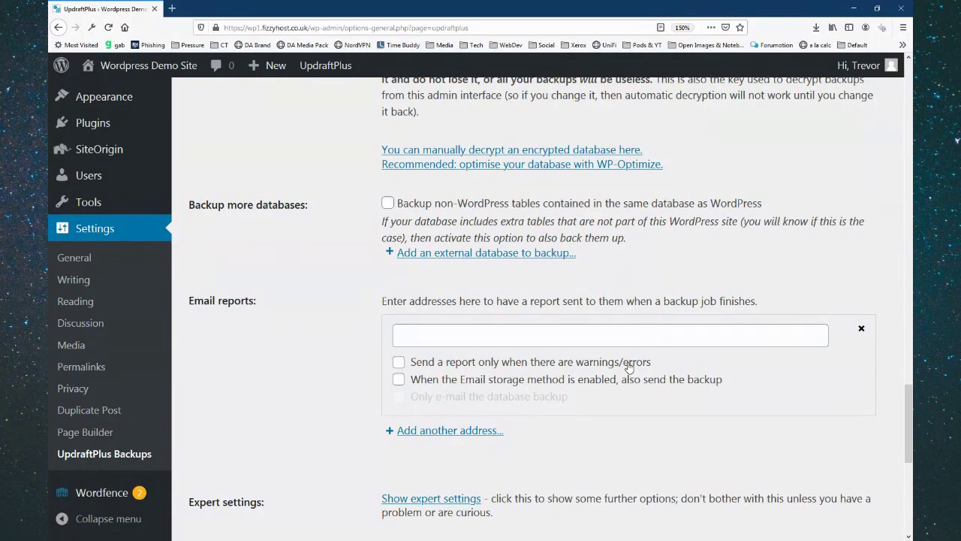
{"action": "scroll", "coordinate": [629, 366], "scroll_direction": "down", "scroll_amount": 2}
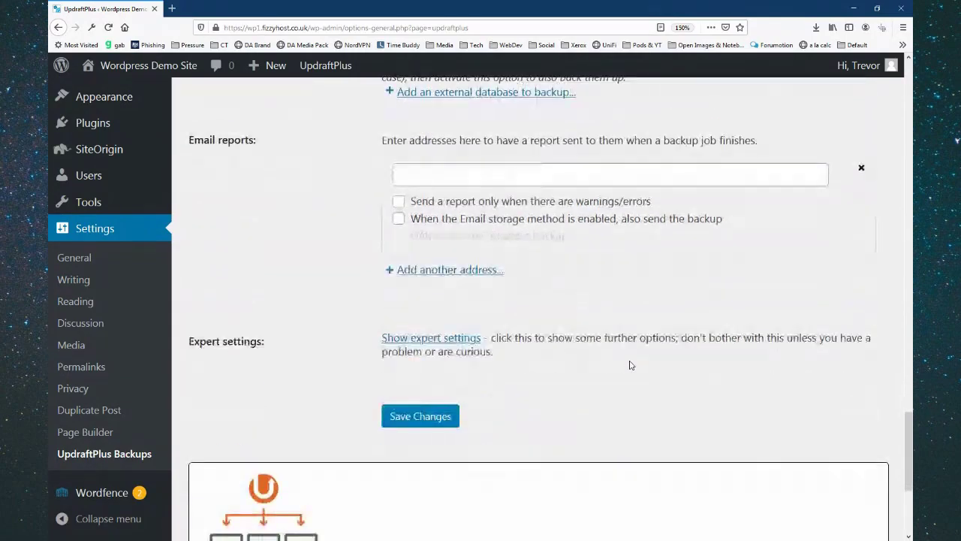
{"action": "left_click", "coordinate": [421, 418]}
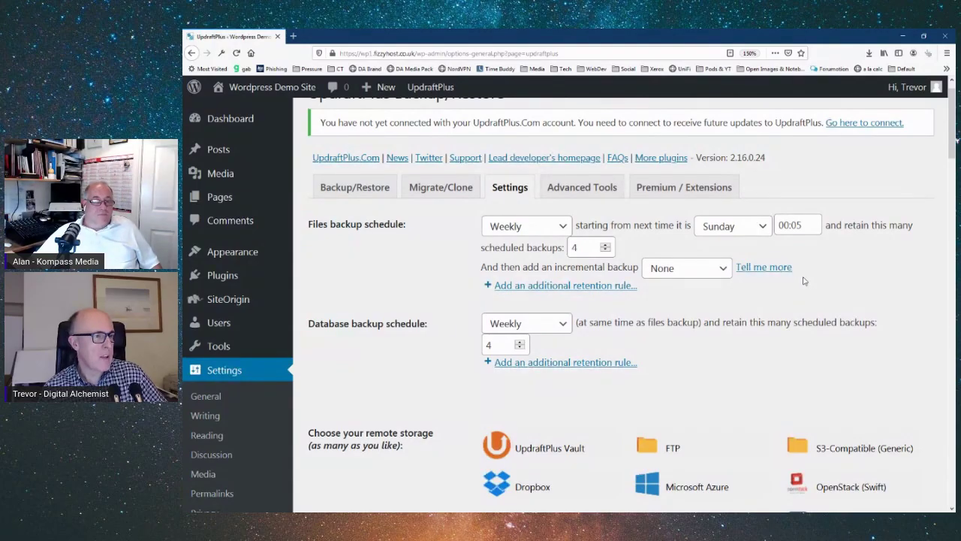
View the scheduled backups overview and the options for taking a new backup, closing the dialog without starting one.
{"action": "left_click", "coordinate": [349, 193]}
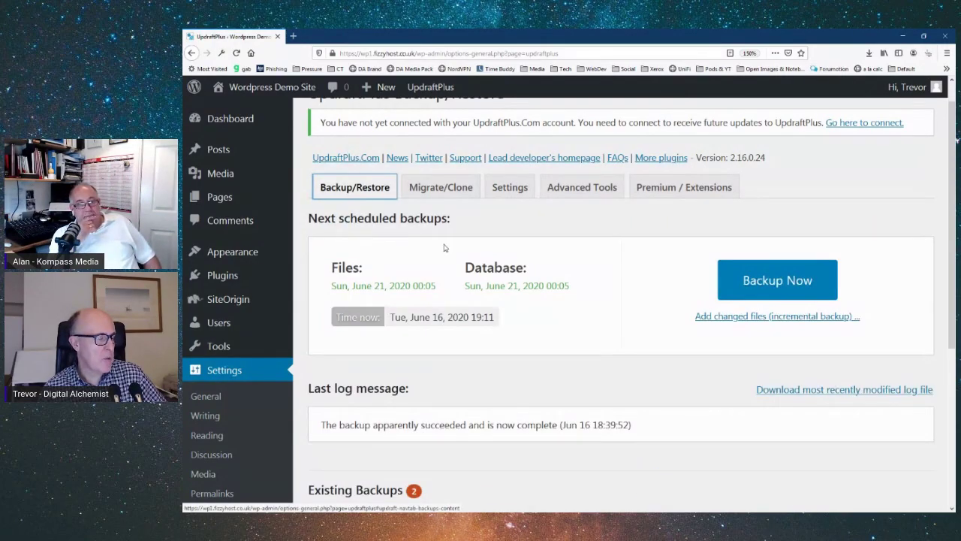
{"action": "left_click", "coordinate": [771, 282]}
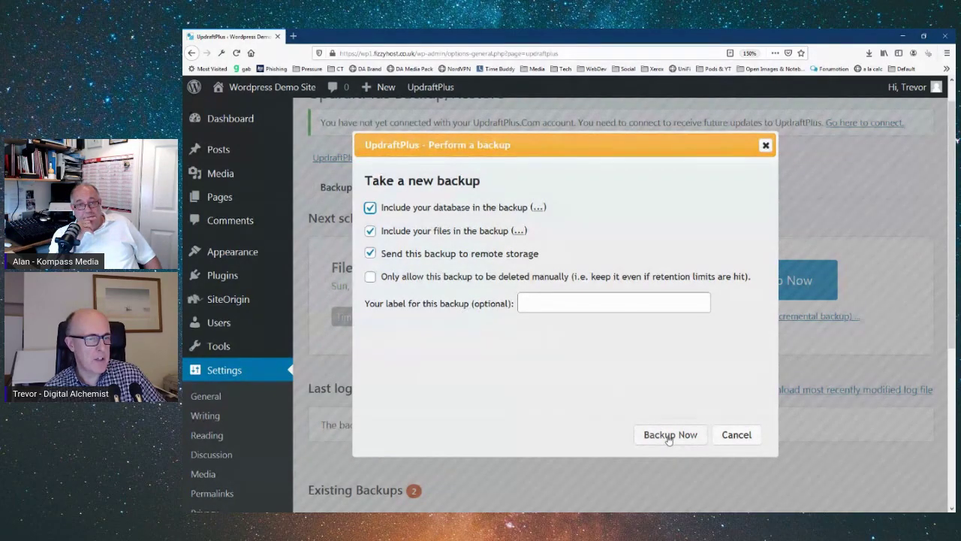
{"action": "left_click", "coordinate": [736, 436]}
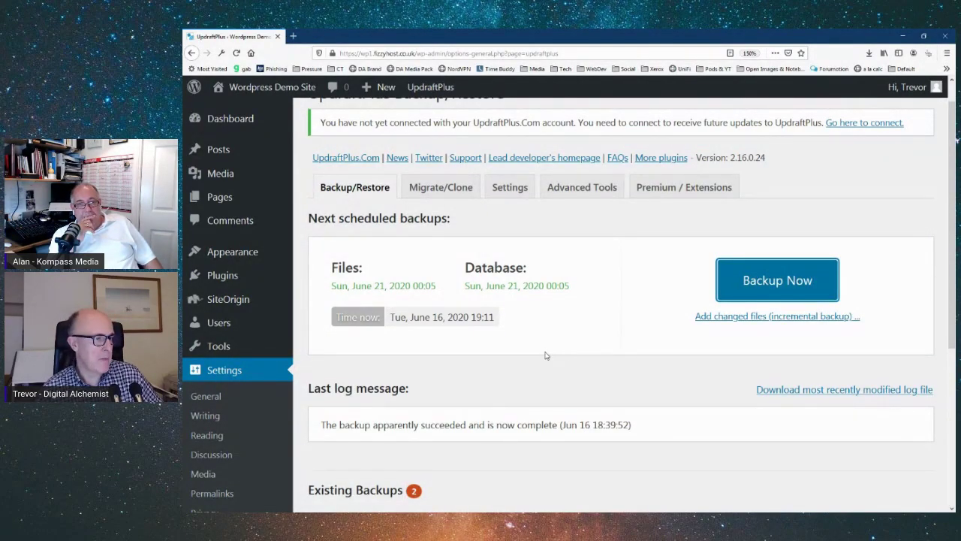
Examine the existing backups list with each backup's date, downloadable components and available actions.
{"action": "scroll", "coordinate": [545, 354], "scroll_direction": "down", "scroll_amount": 2}
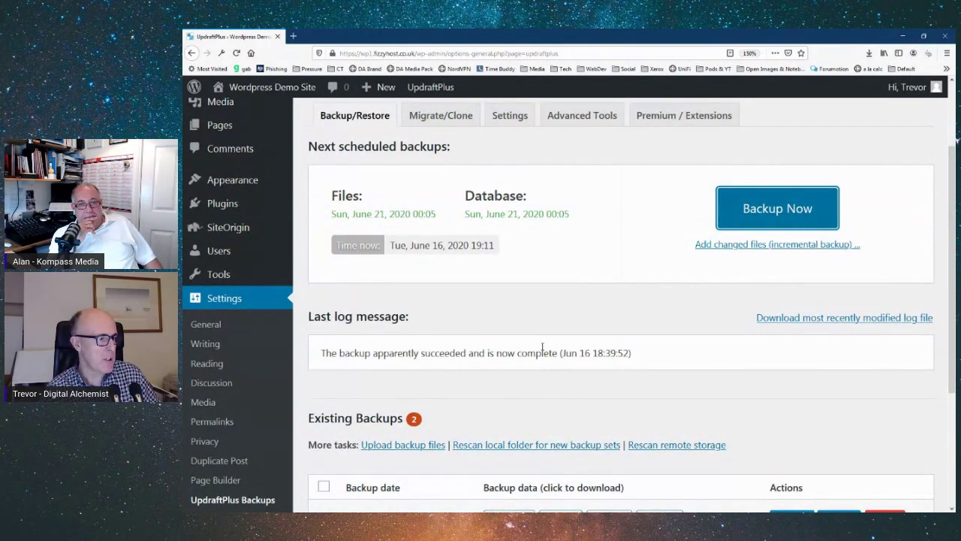
{"action": "scroll", "coordinate": [601, 281], "scroll_direction": "down", "scroll_amount": 4}
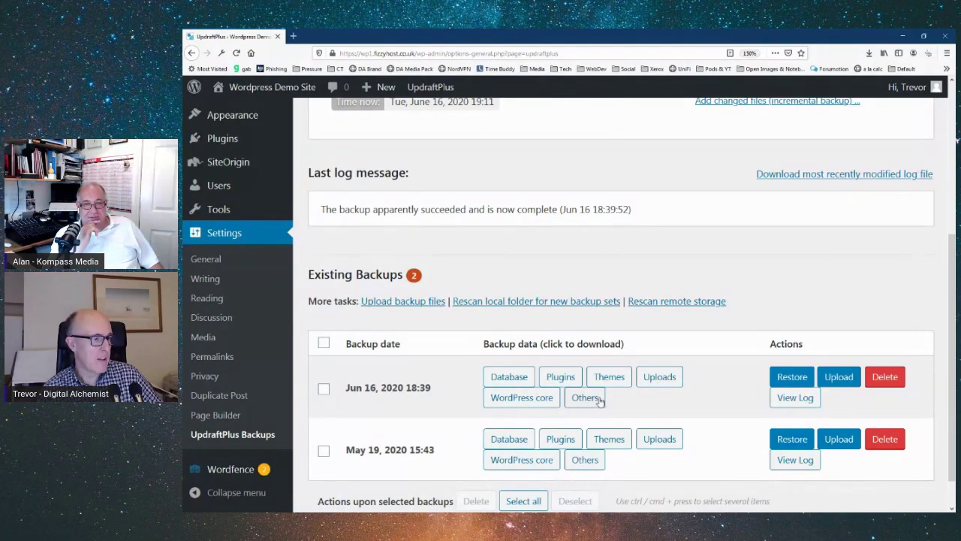
{"action": "scroll", "coordinate": [621, 404], "scroll_direction": "down", "scroll_amount": 1}
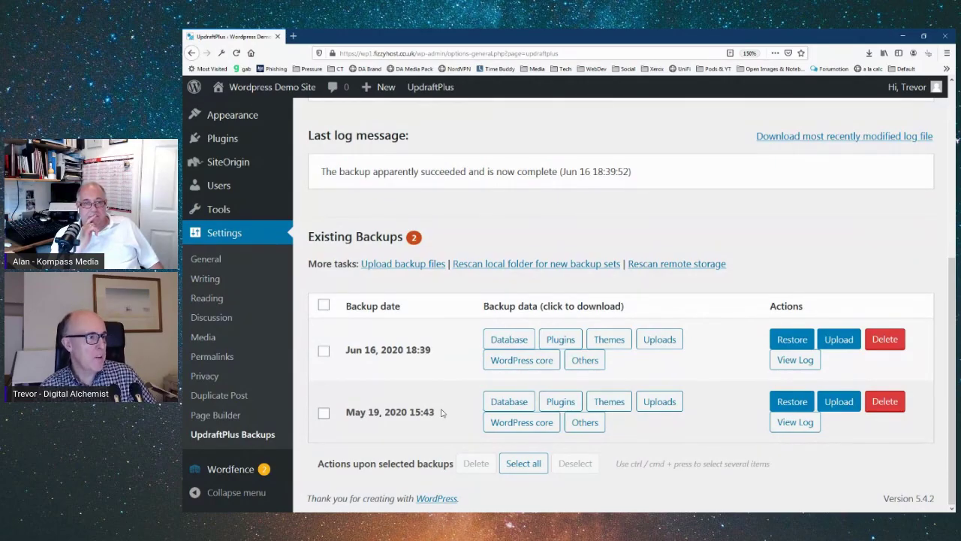
Review the next scheduled file and database backups and the last log message above the existing backups list.
{"action": "scroll", "coordinate": [451, 405], "scroll_direction": "up", "scroll_amount": 5}
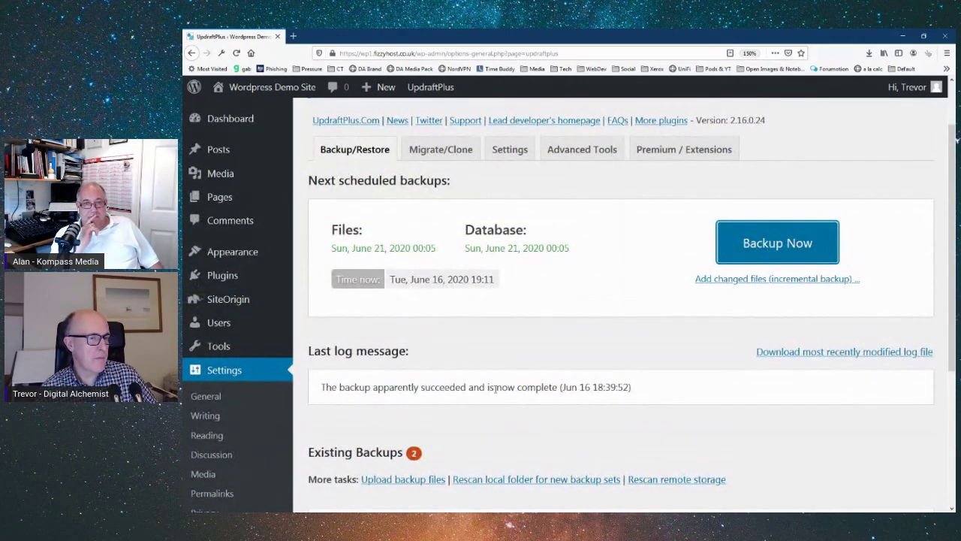
{"action": "scroll", "coordinate": [509, 387], "scroll_direction": "up", "scroll_amount": 2}
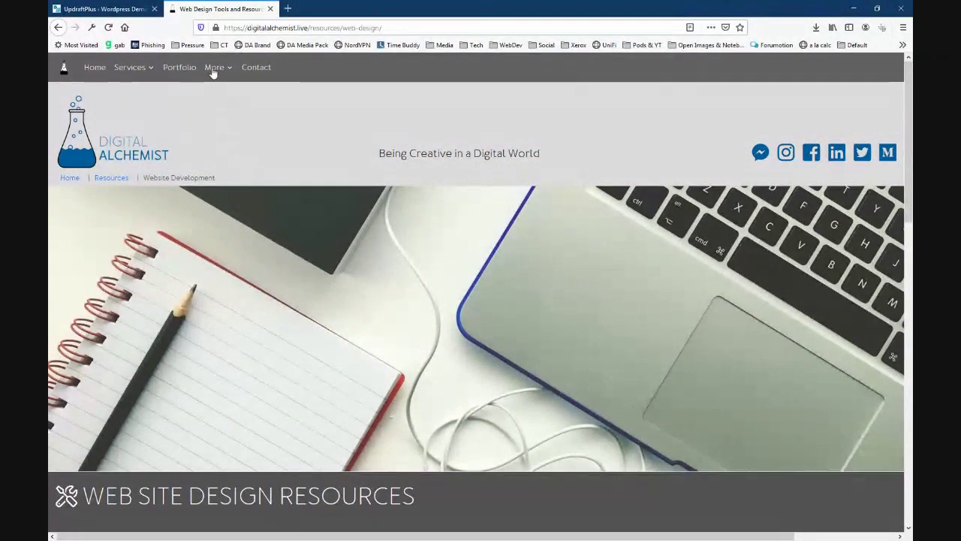
Examine the domain, hosting and WordPress plugin recommendations on the Digital Alchemist web design resources page, closing the site's expanded navigation list.
{"action": "mouse_move", "coordinate": [215, 69]}
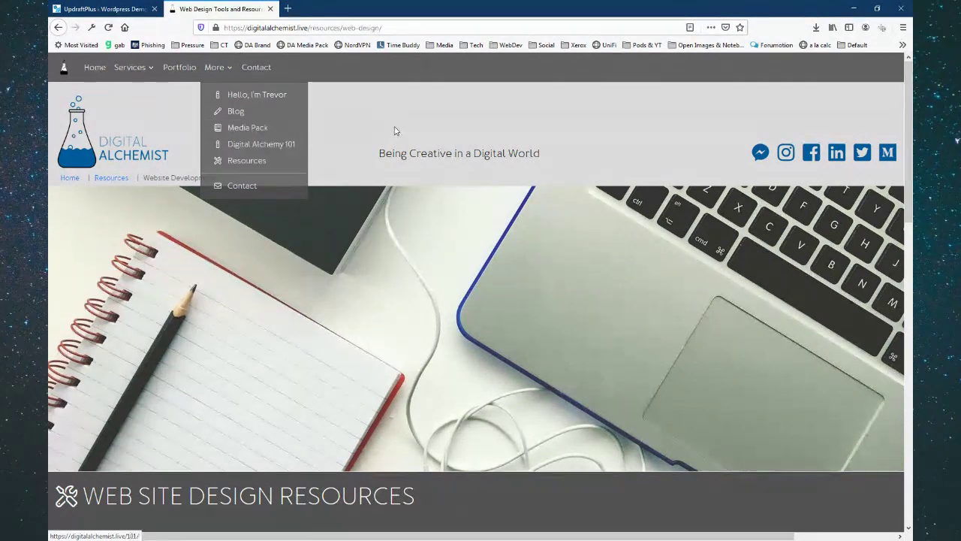
{"action": "scroll", "coordinate": [394, 131], "scroll_direction": "down", "scroll_amount": 5}
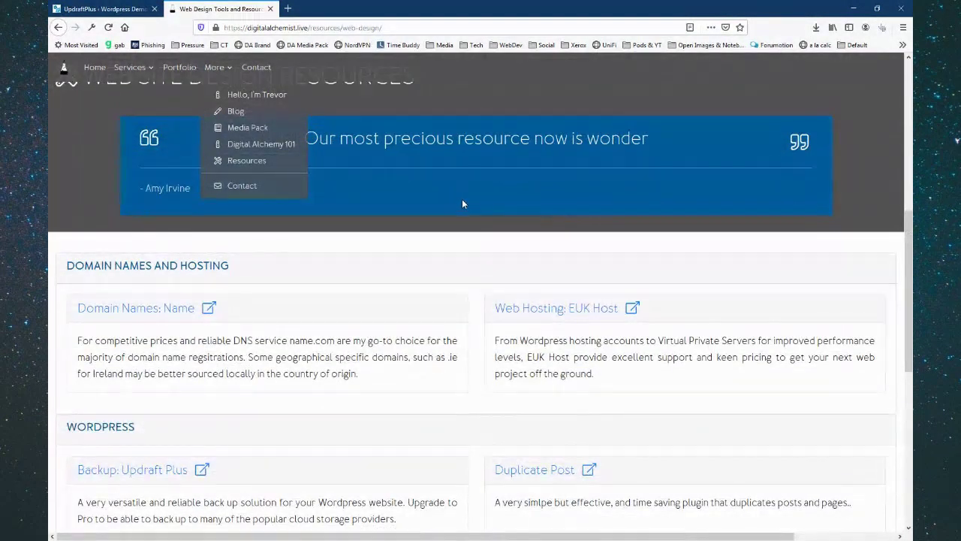
{"action": "scroll", "coordinate": [461, 203], "scroll_direction": "down", "scroll_amount": 2}
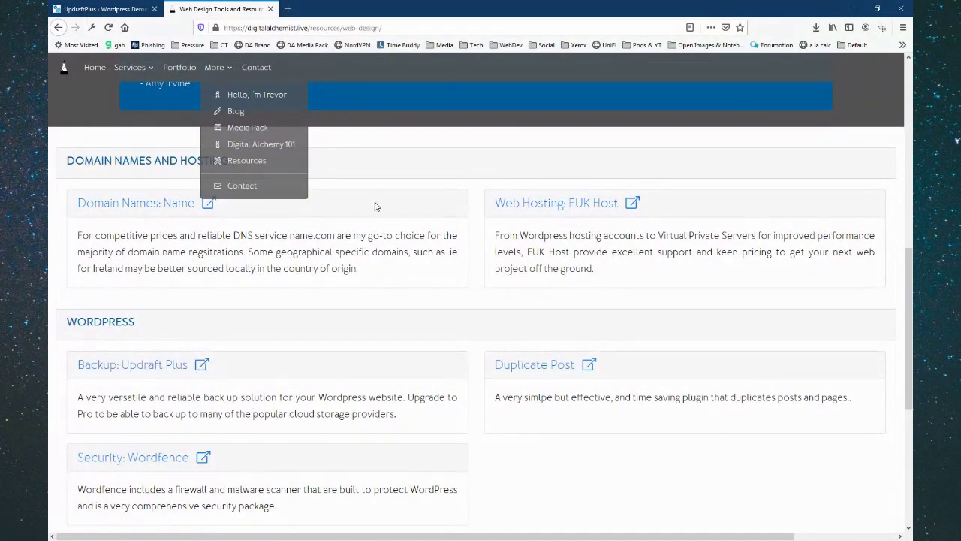
{"action": "left_click", "coordinate": [384, 172]}
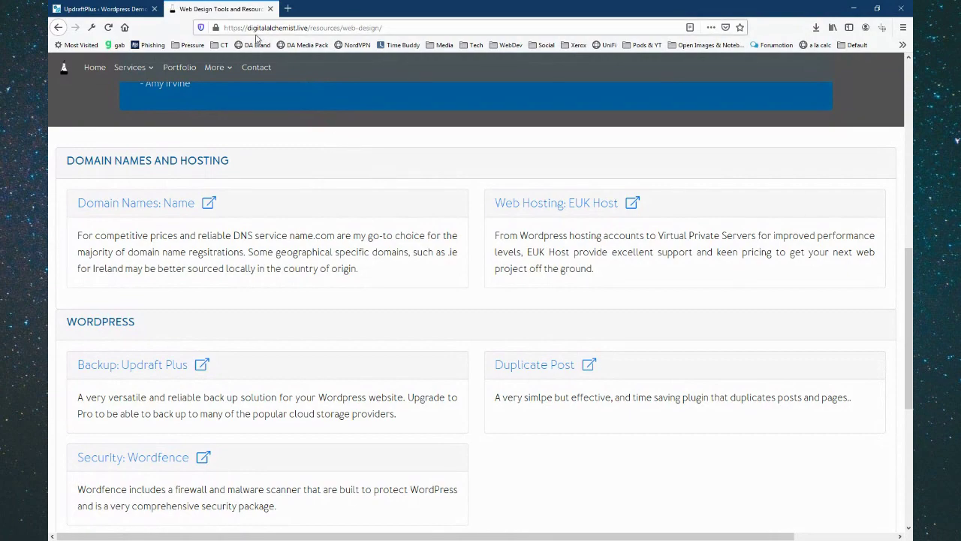